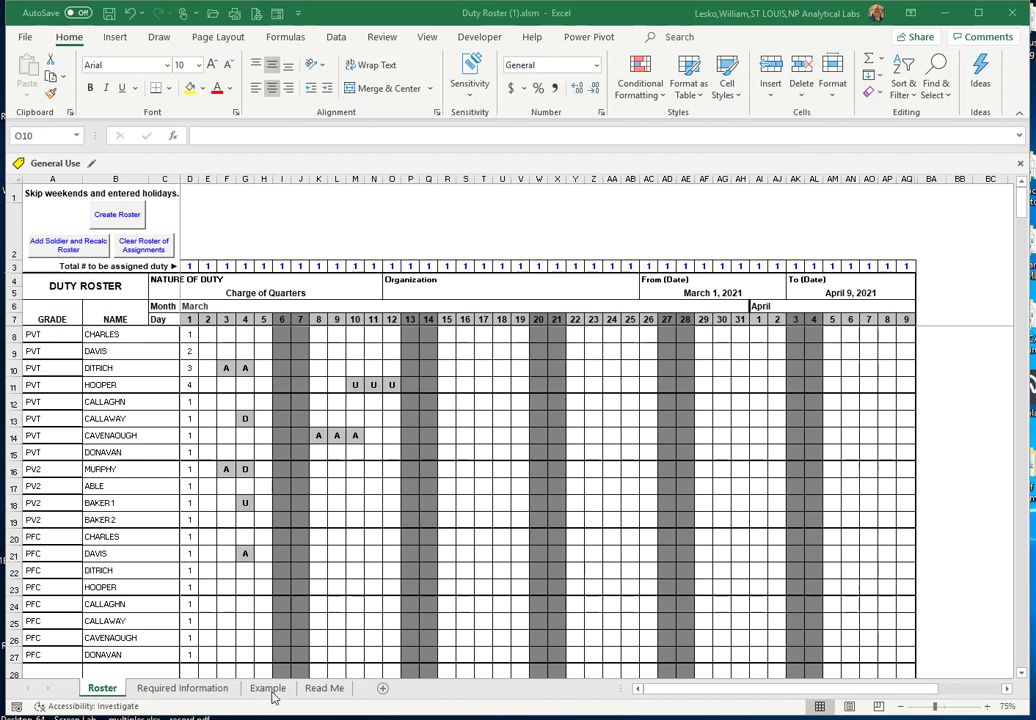
Show the Required Information sheet and expand the Weekend/Holidays choices in H3, currently Skip.
left_click(207, 692)
mouse_move(543, 221)
left_click(555, 221)
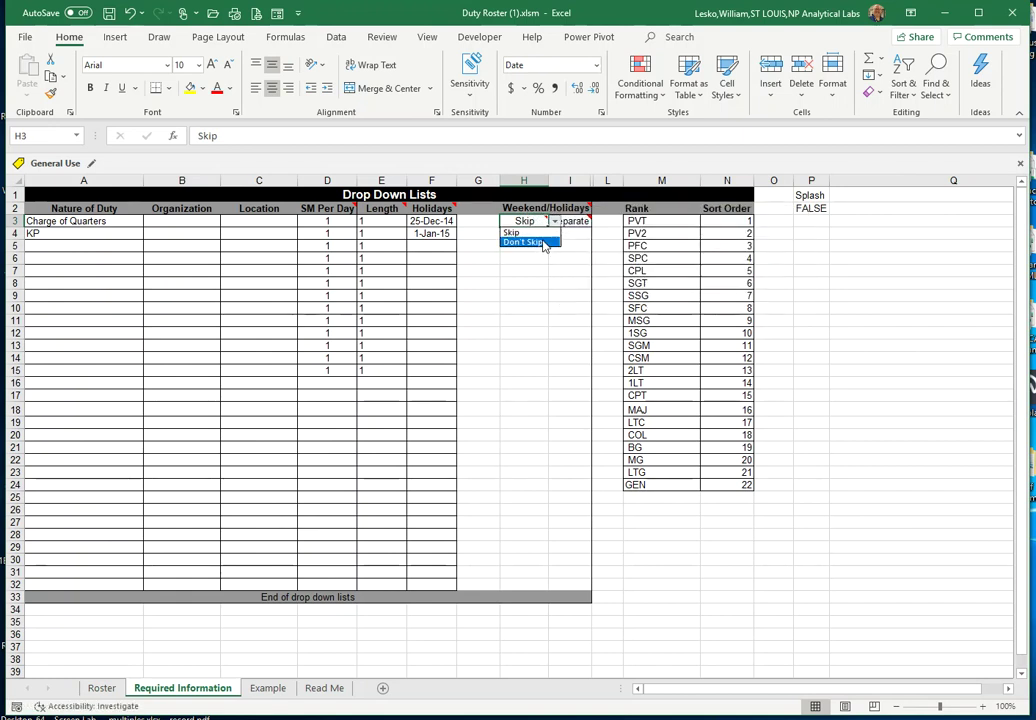
Set H3 to Don't Skip and choose the weekend/holiday cycle option in I3.
left_click(545, 242)
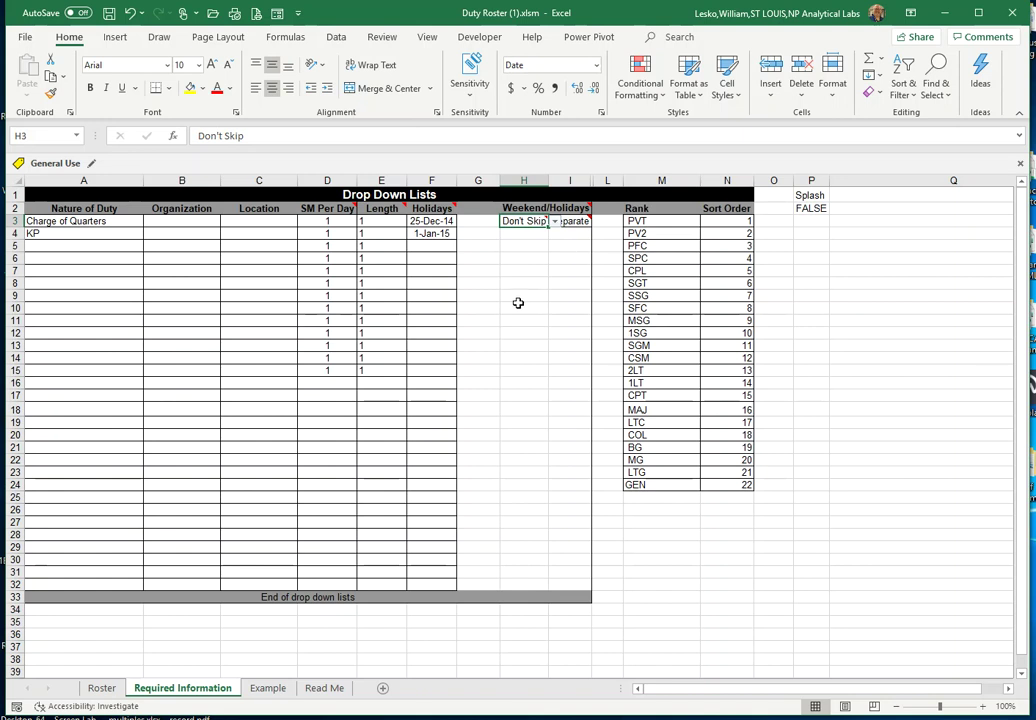
left_click(567, 221)
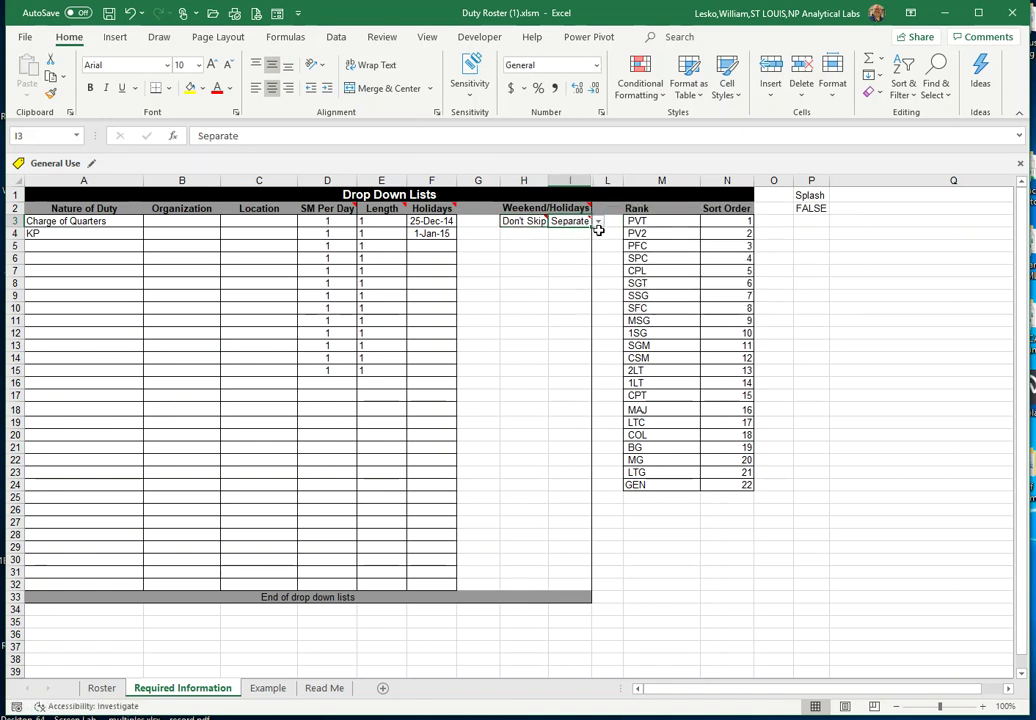
left_click(598, 222)
left_click(568, 242)
Run Create Roster on the Roster sheet to fill March 1–April 9, 2021 assignments.
left_click(101, 688)
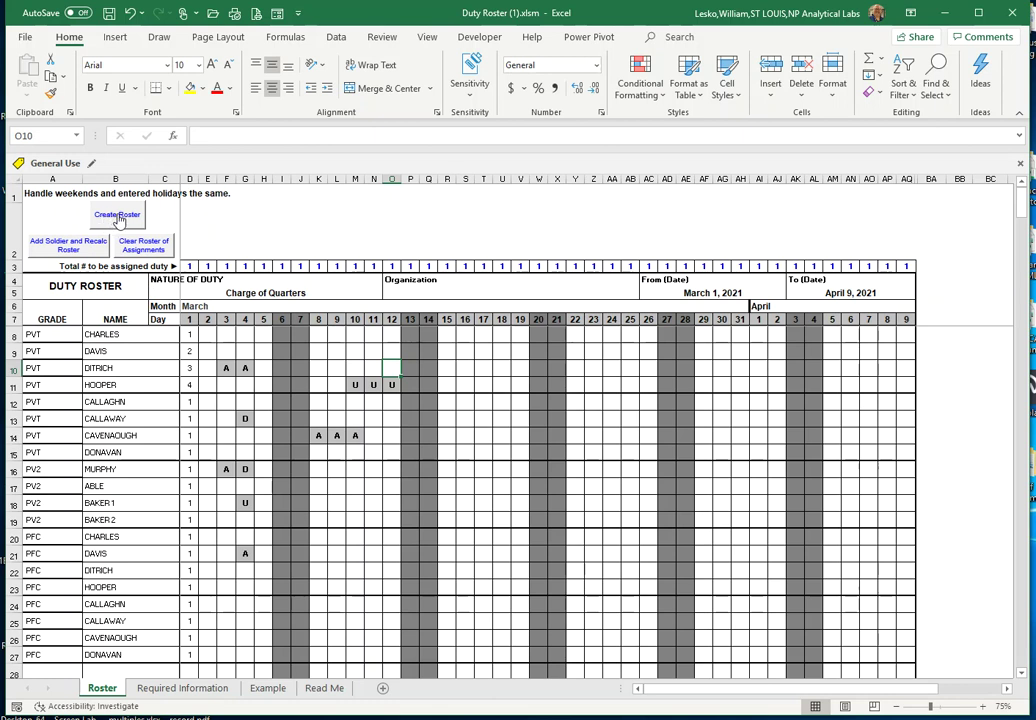
left_click(118, 216)
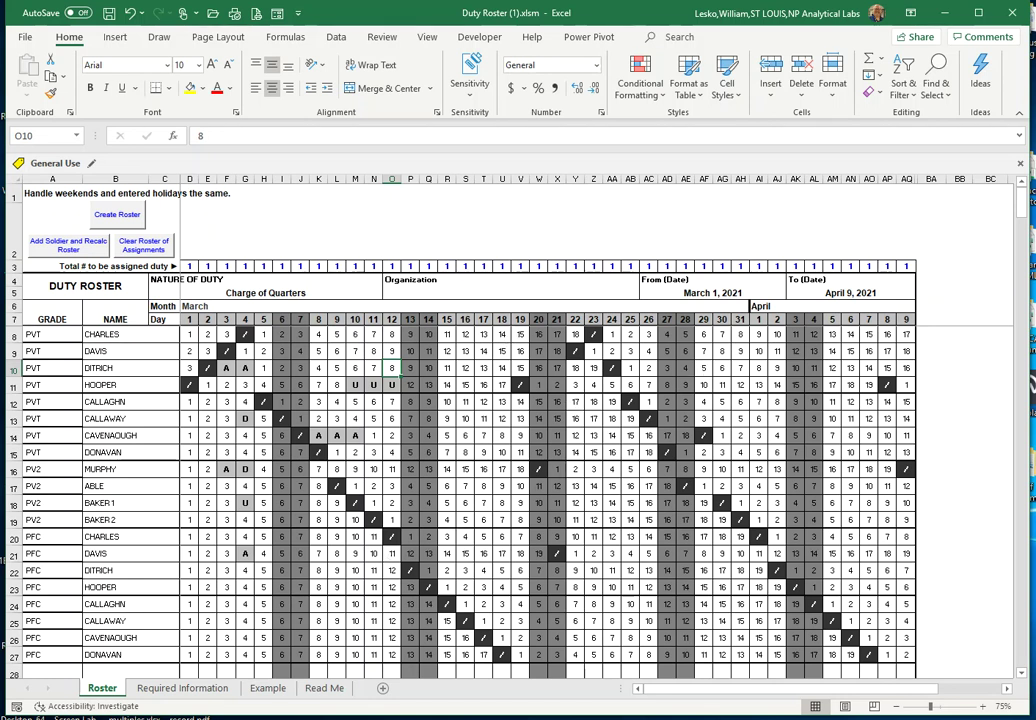
Bring the Duty Roster (2).xlsm workbook to the front from the taskbar.
mouse_move(478, 716)
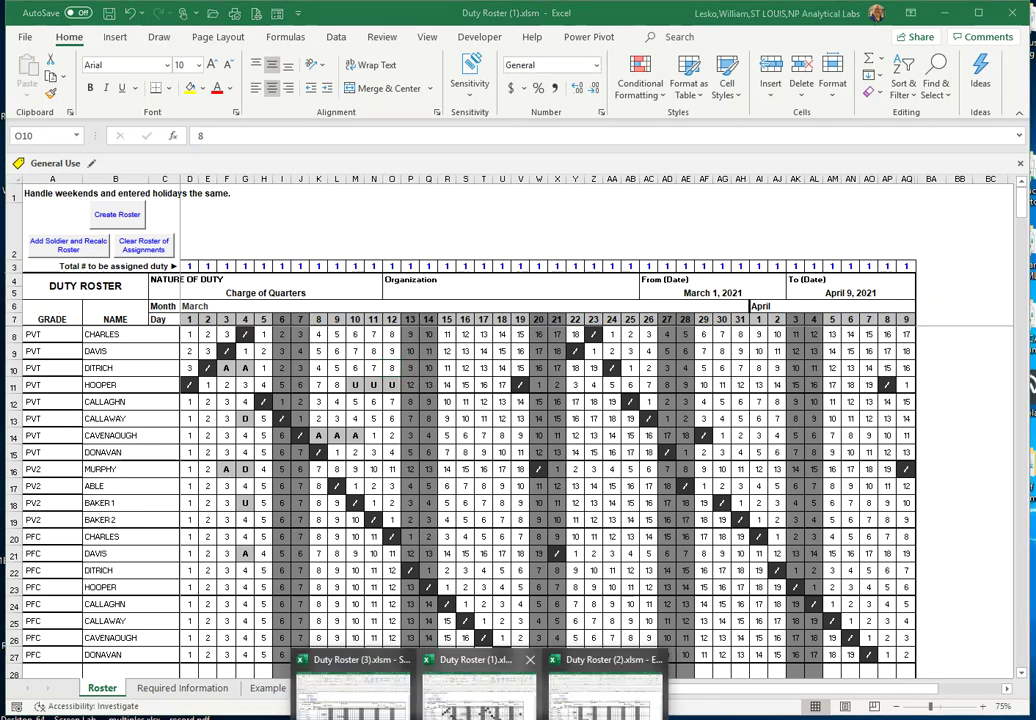
left_click(604, 688)
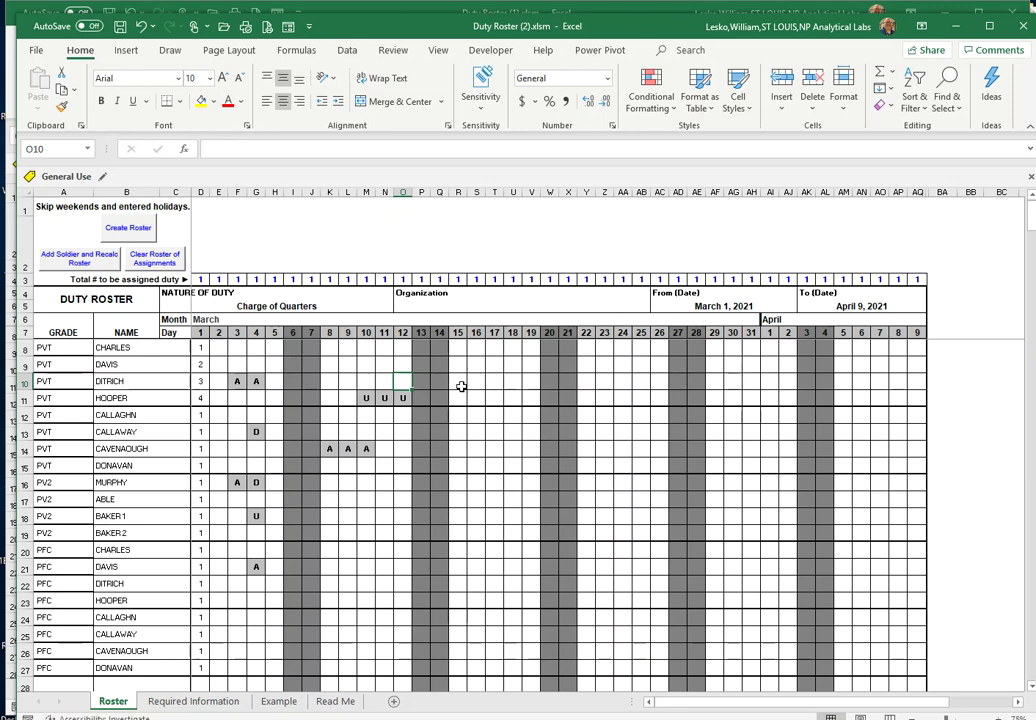
Enter 3-17-21 as a holiday in F5 of Required Information, then return to Roster.
left_click(206, 705)
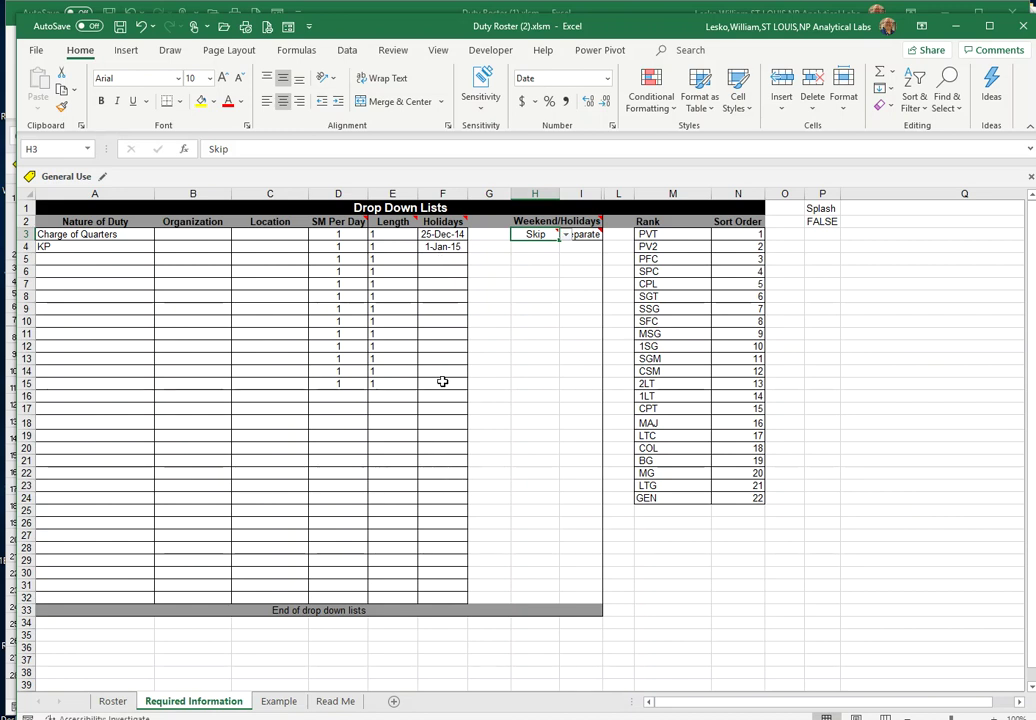
left_click(434, 259)
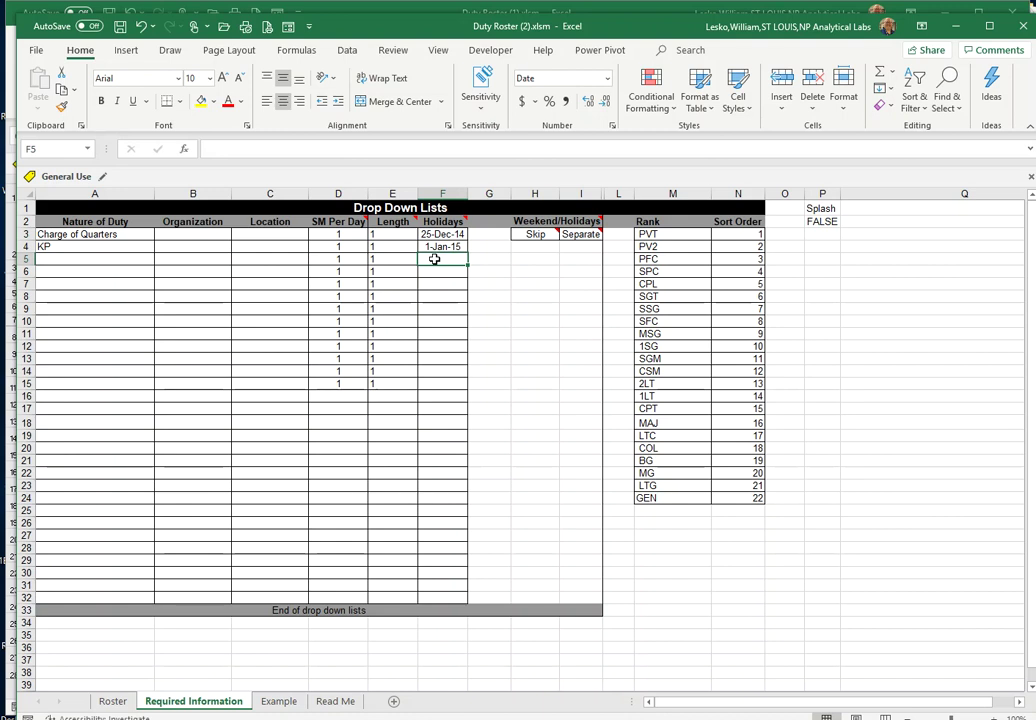
type("3-17-21")
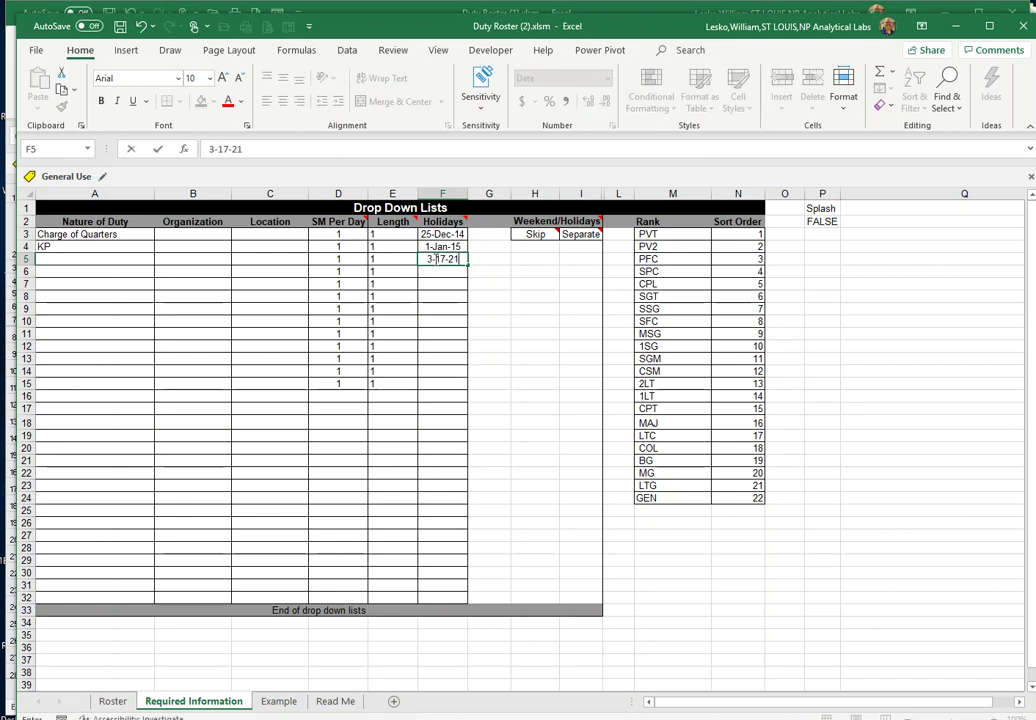
key("Return")
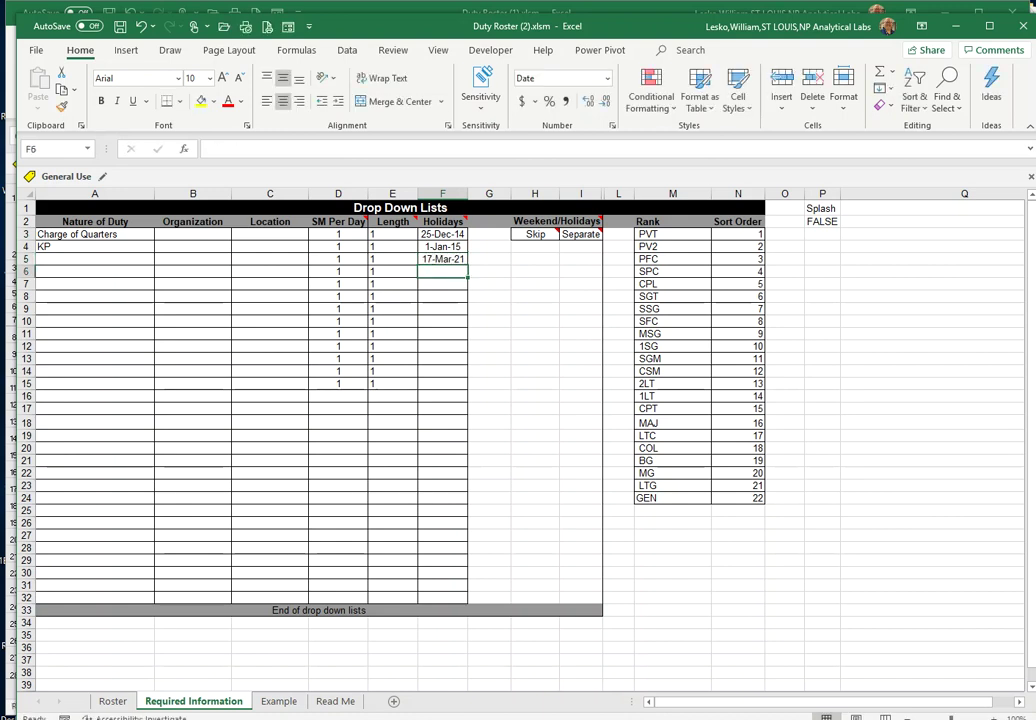
left_click(112, 701)
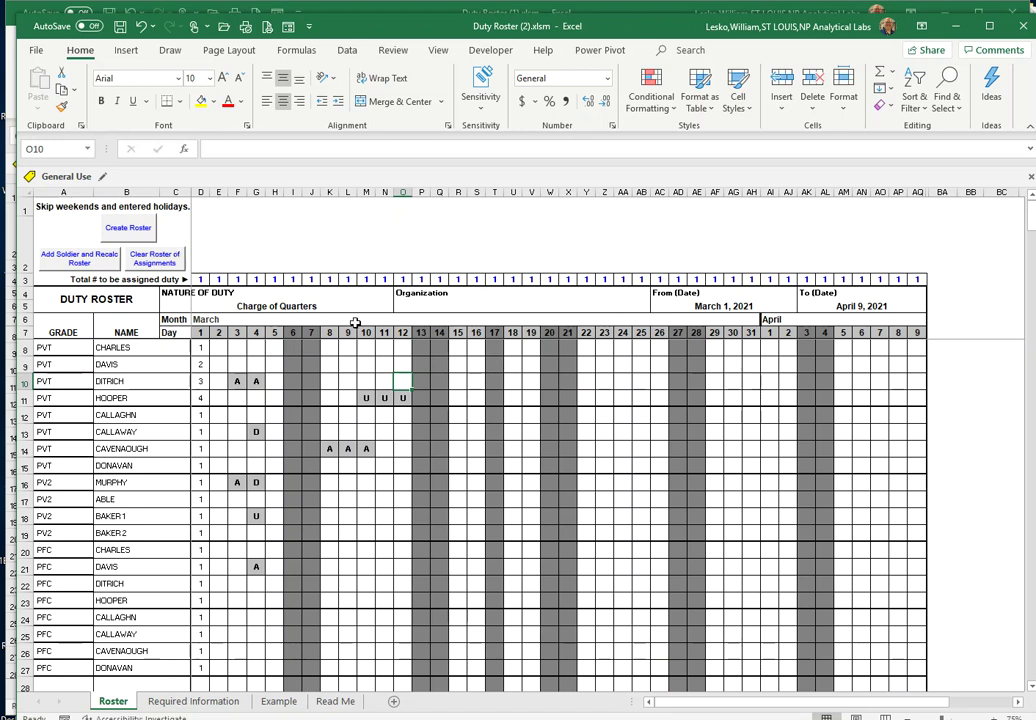
Create the roster skipping weekends and March 17, review the sheets, then open Duty Roster (3).
left_click(119, 229)
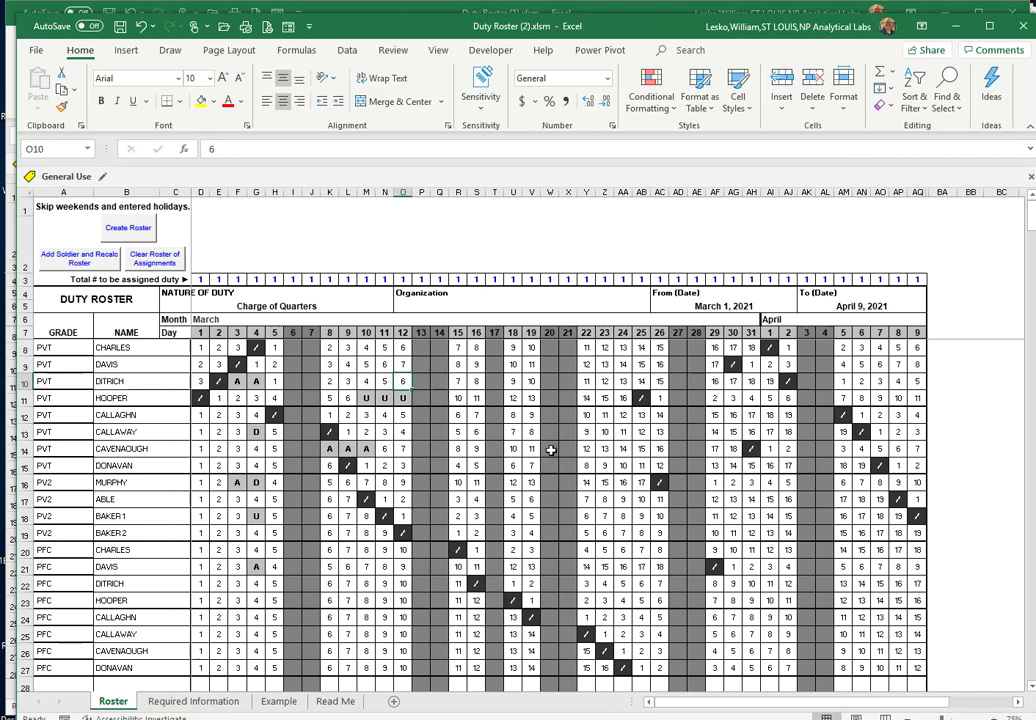
left_click(281, 702)
left_click(194, 702)
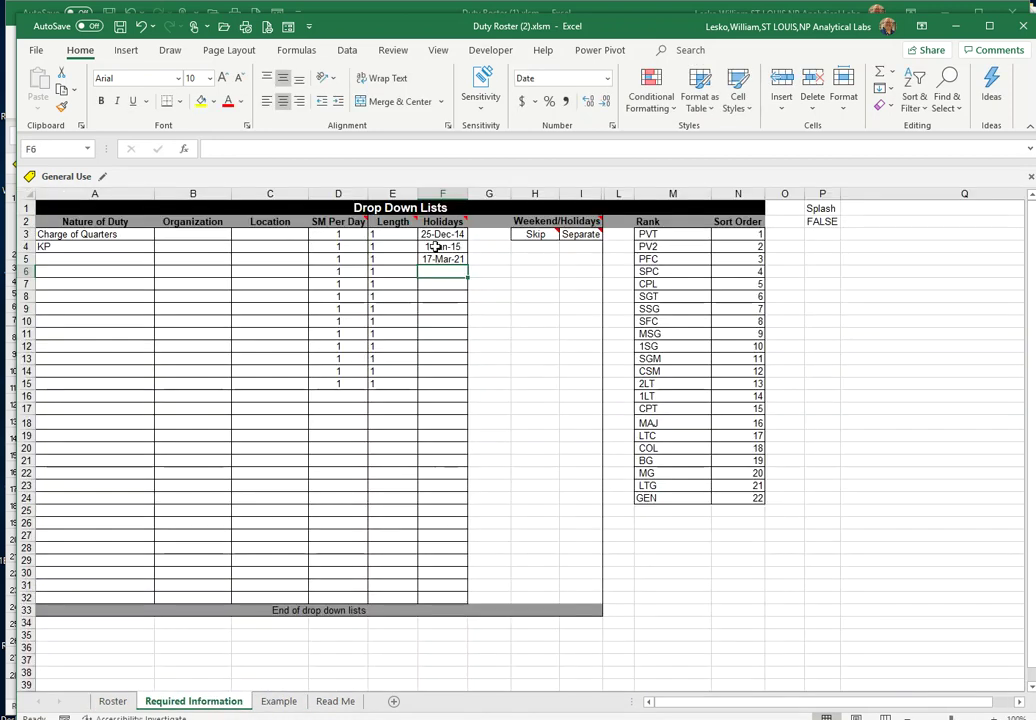
left_click(112, 702)
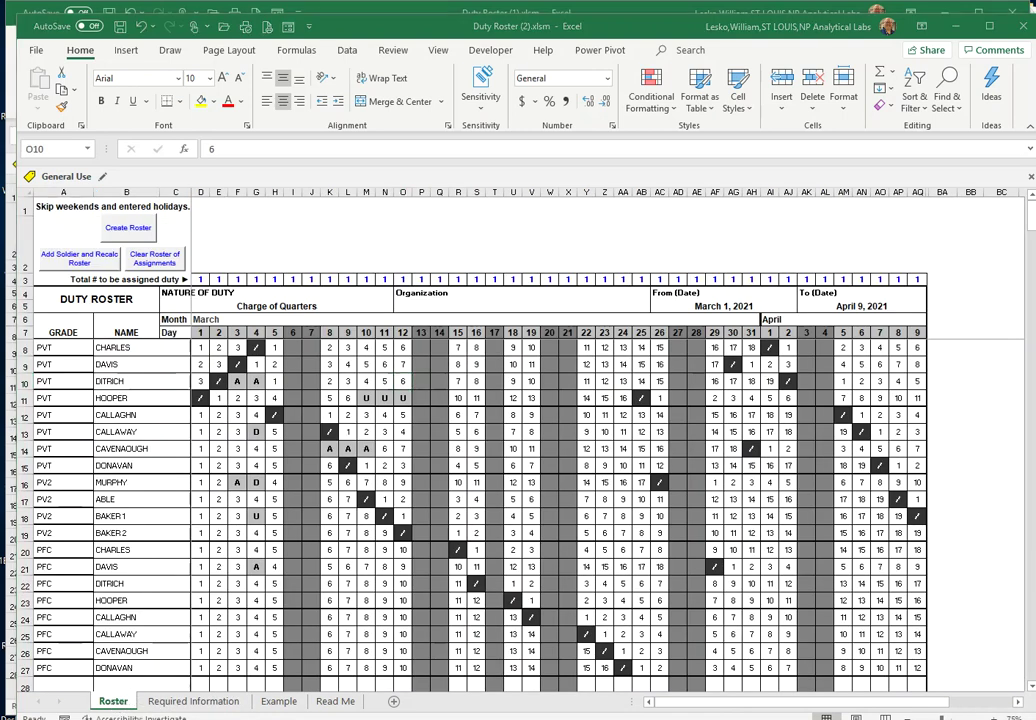
mouse_move(479, 716)
left_click(352, 690)
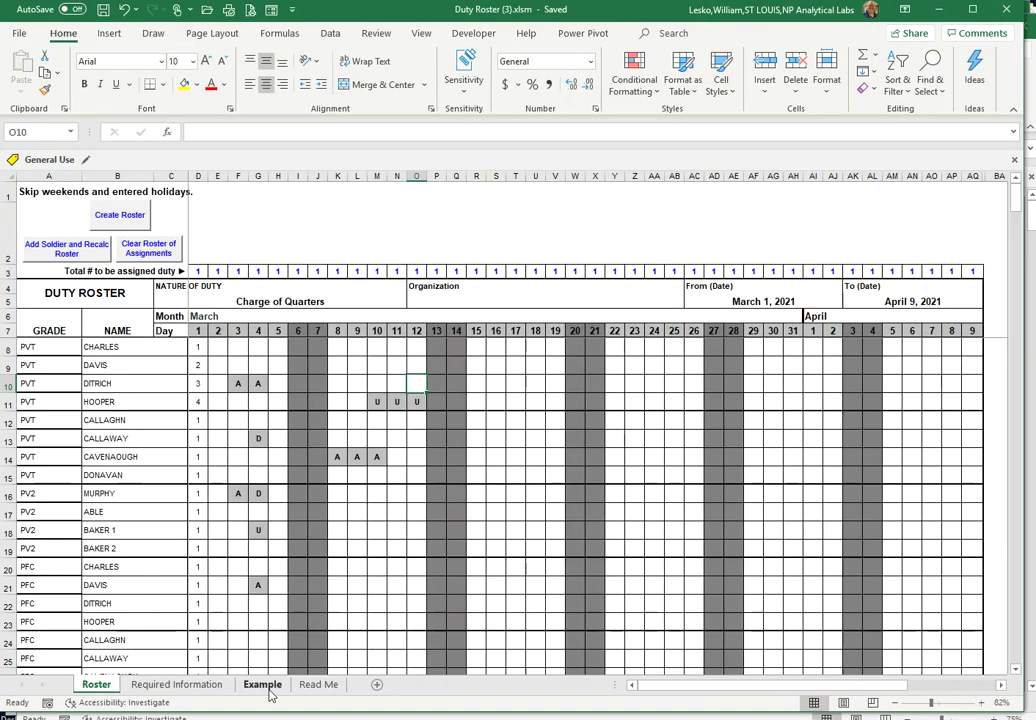
On Required Information, set H3 to Don't Skip and keep I3 as Separate.
left_click(200, 685)
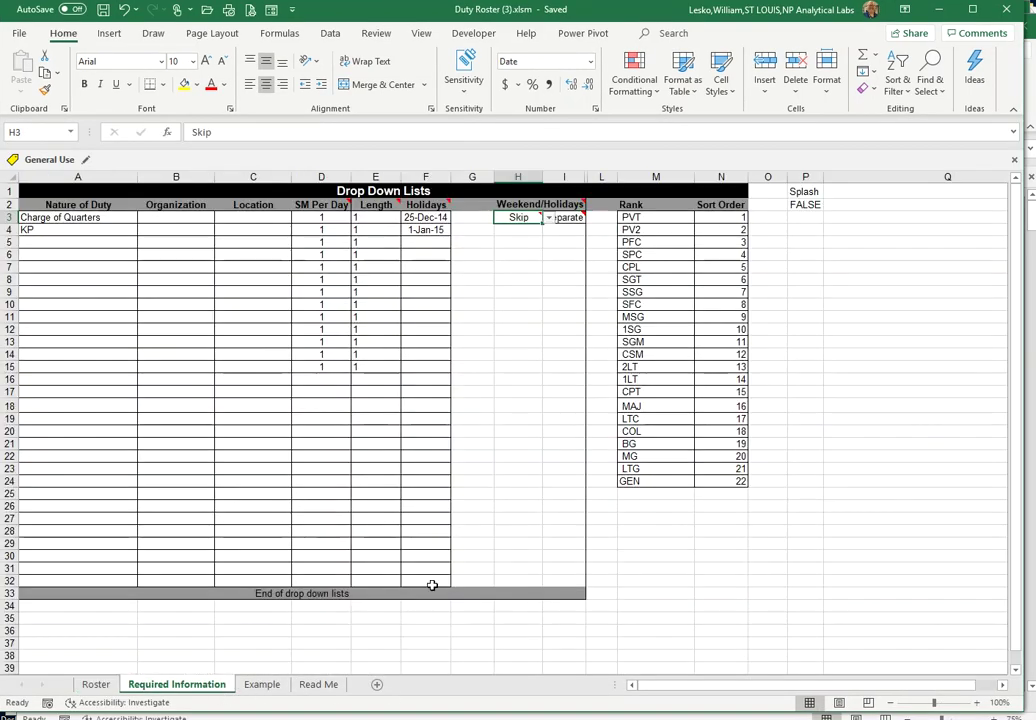
left_click(548, 219)
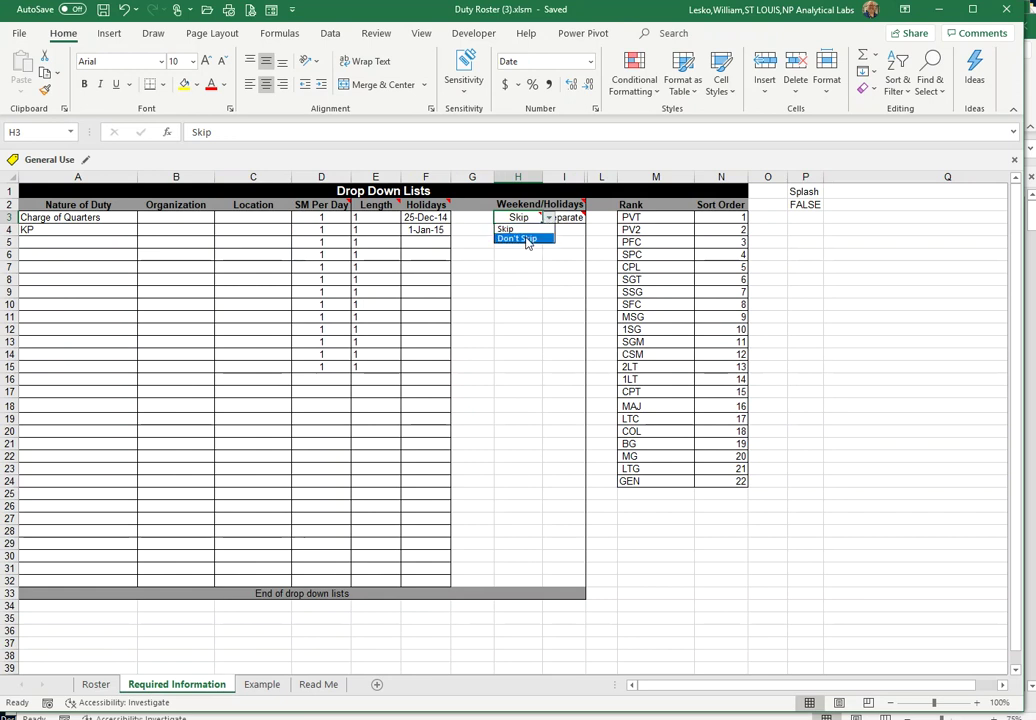
left_click(526, 236)
left_click(568, 218)
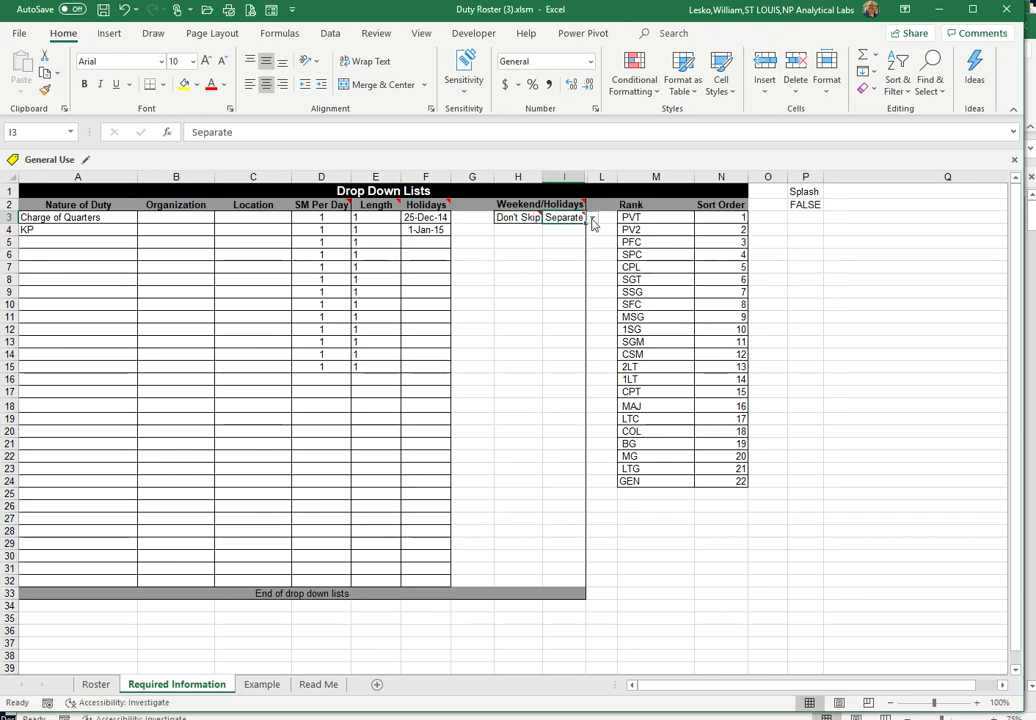
left_click(573, 233)
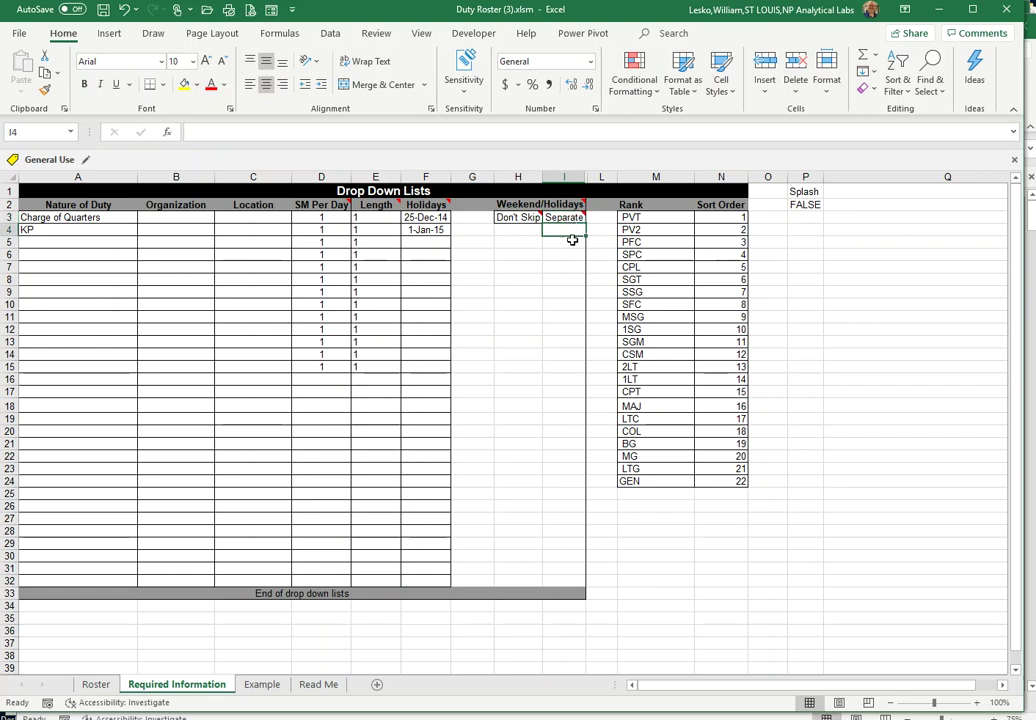
mouse_move(563, 218)
Run Create Roster on the Roster sheet until the undetermined-entry prompt appears.
left_click(100, 686)
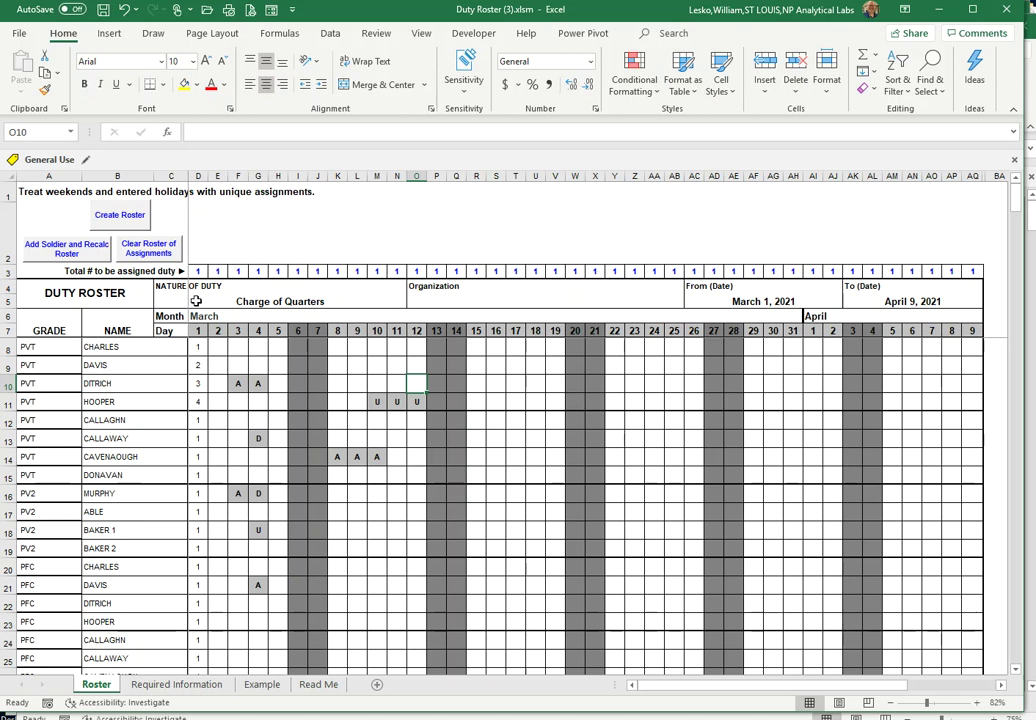
left_click(120, 214)
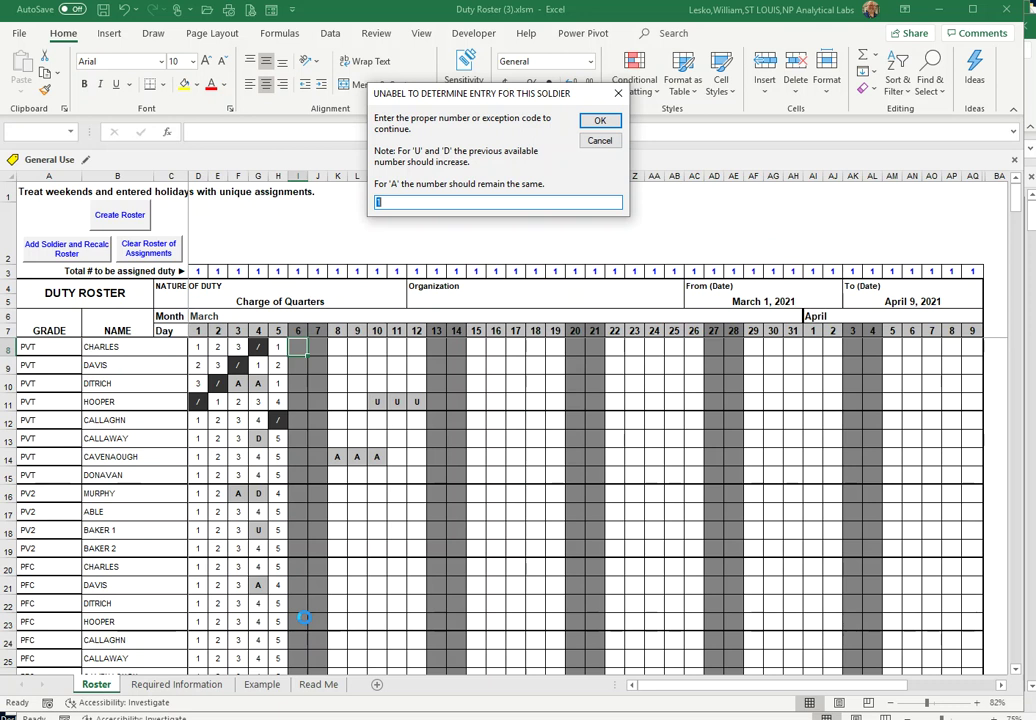
Accept the proposed entry of 1 so the roster completes through April 9.
key("Return")
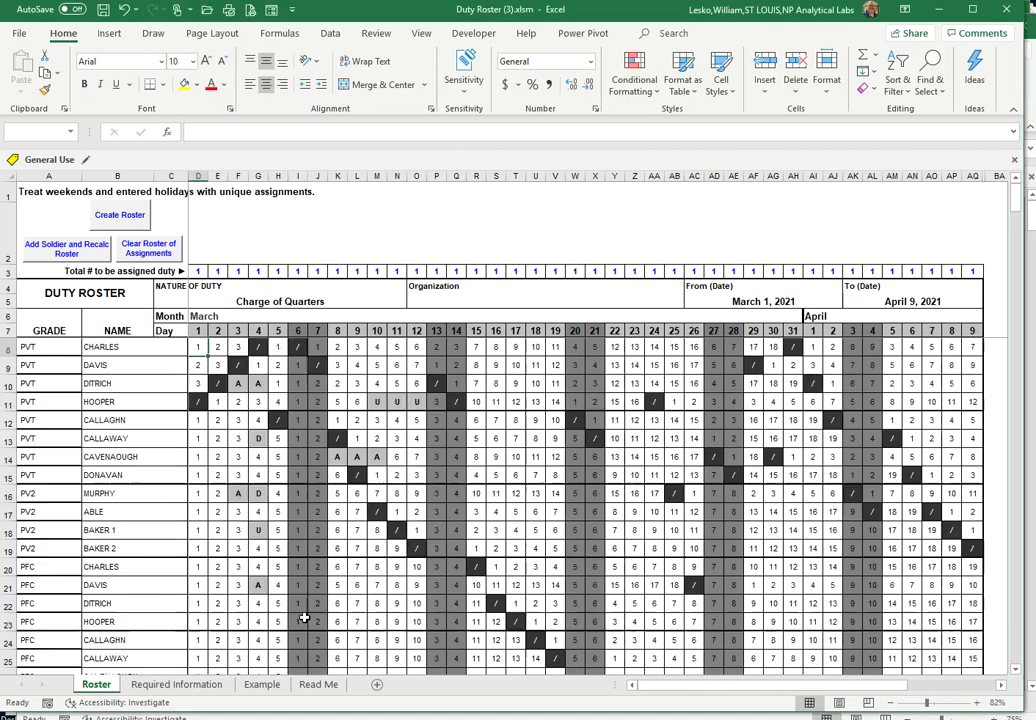
scroll(300, 618, "down", 3)
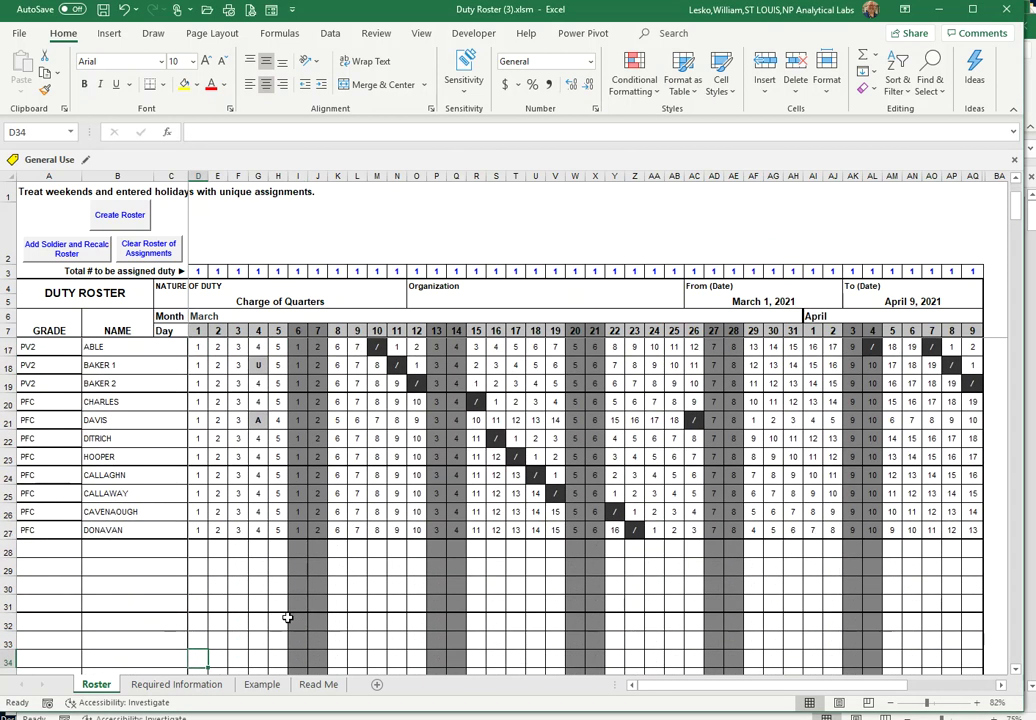
scroll(230, 512, "up", 3)
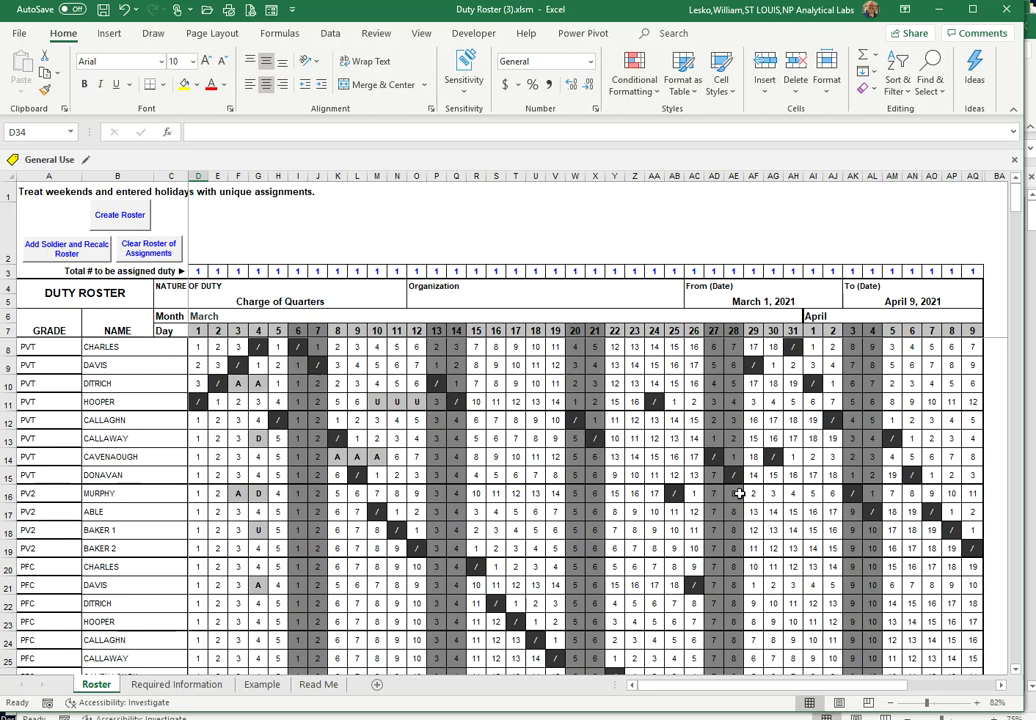
scroll(815, 619, "down", 2)
scroll(754, 610, "up", 2)
left_click(174, 686)
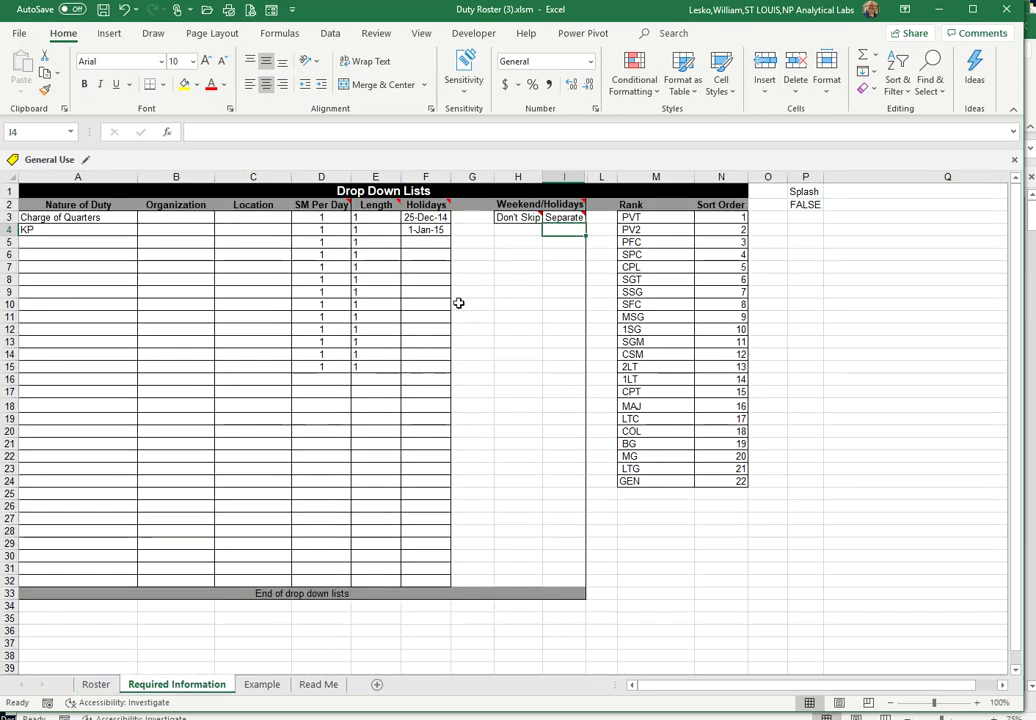
mouse_move(565, 226)
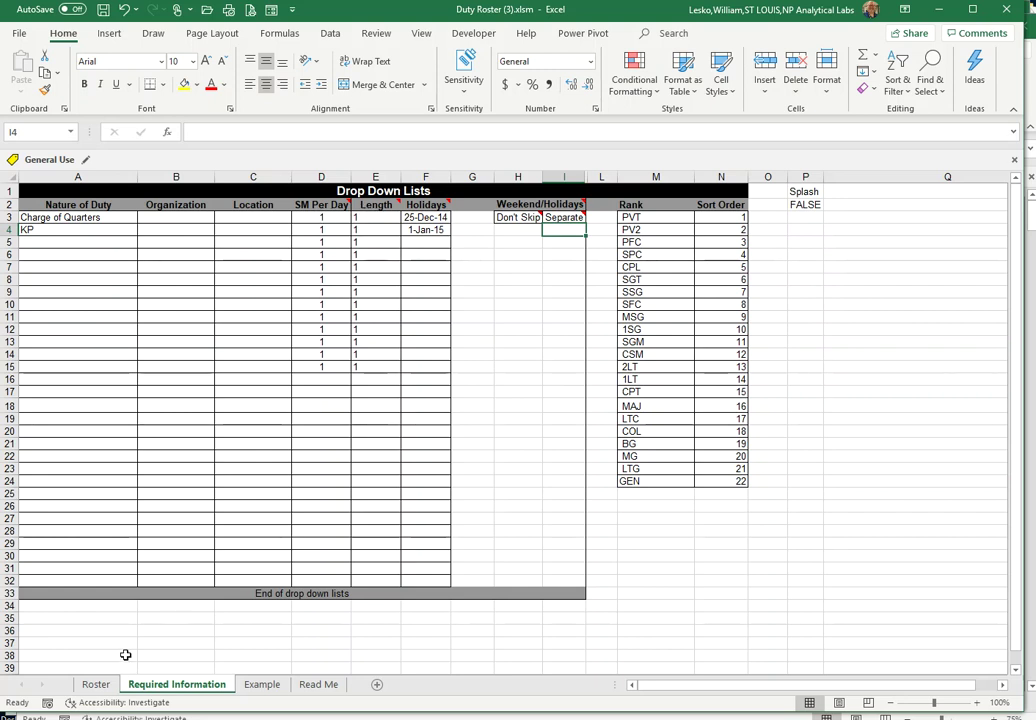
left_click(99, 686)
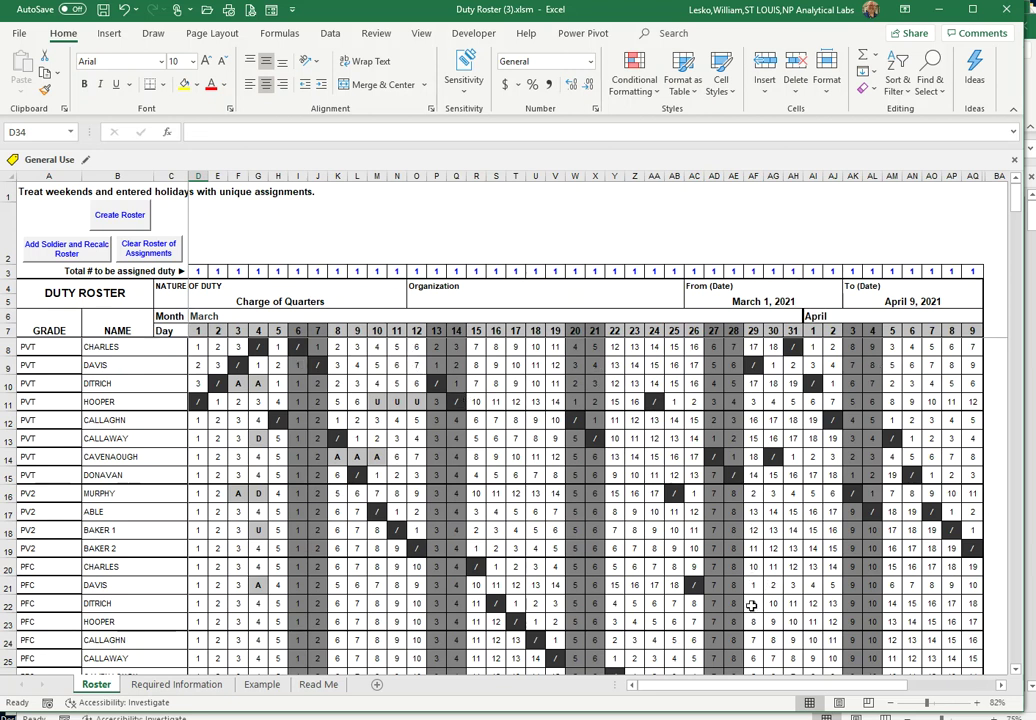
scroll(643, 690, "down", 1)
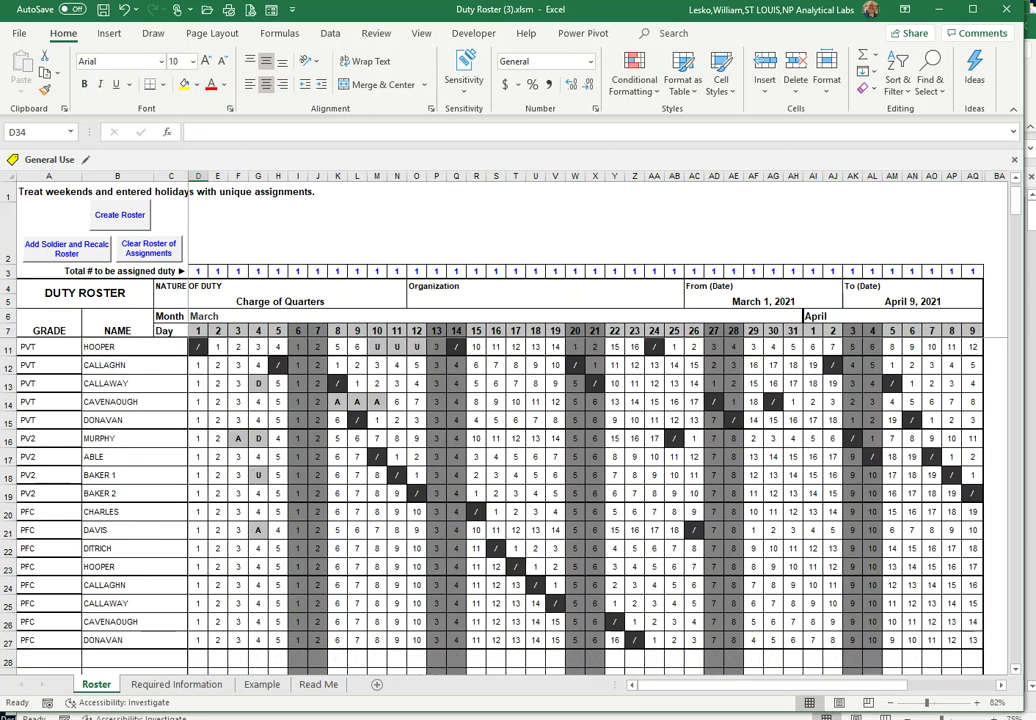